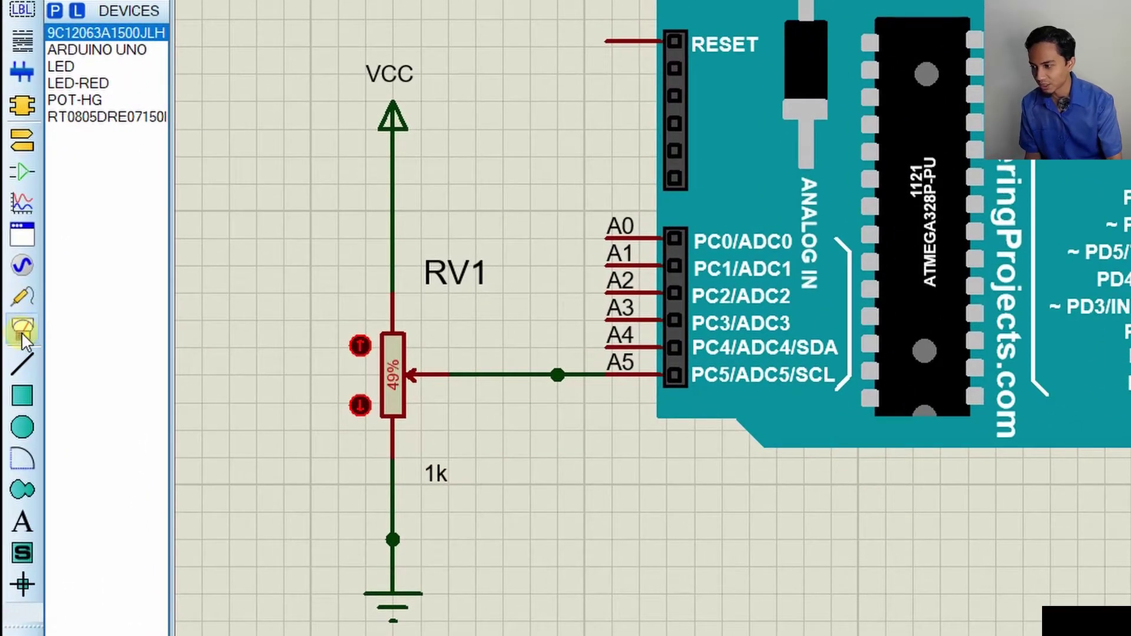
Place a virtual terminal below the LED circuit, wiring RXD to Arduino pin 1 and TXD to pin 0.
left_click(21, 332)
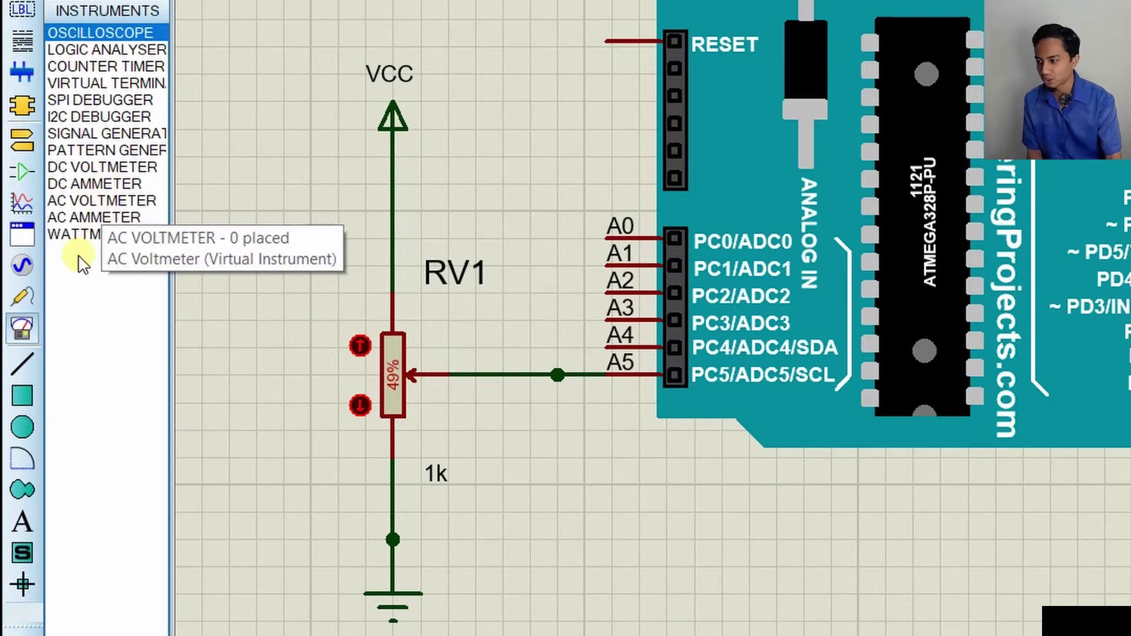
left_click(102, 85)
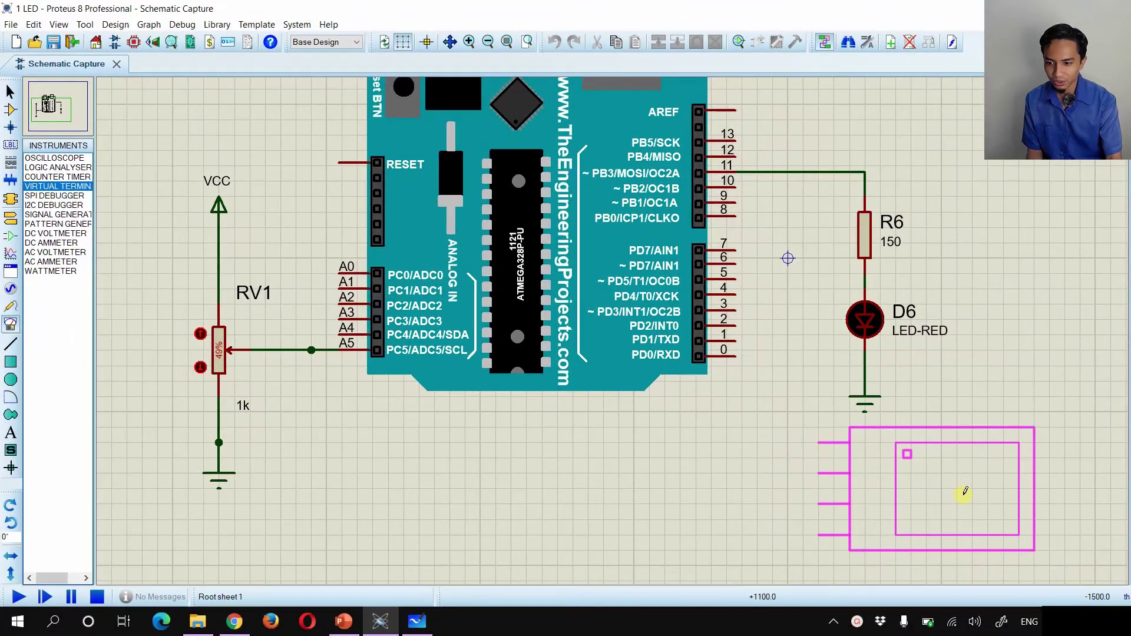
left_click(966, 491)
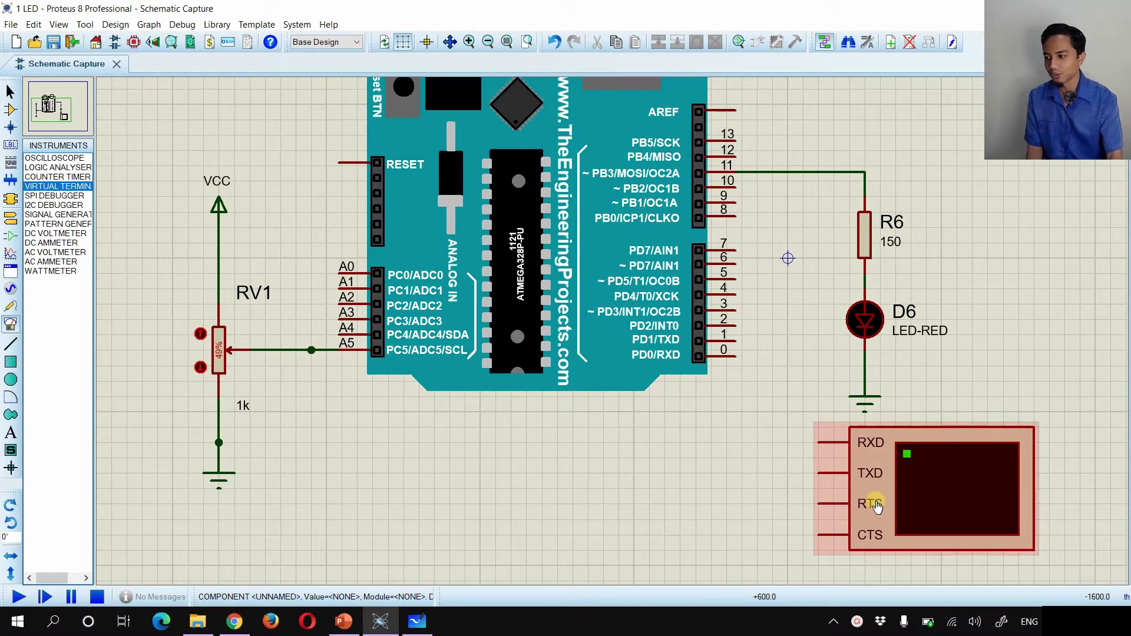
left_click(823, 441)
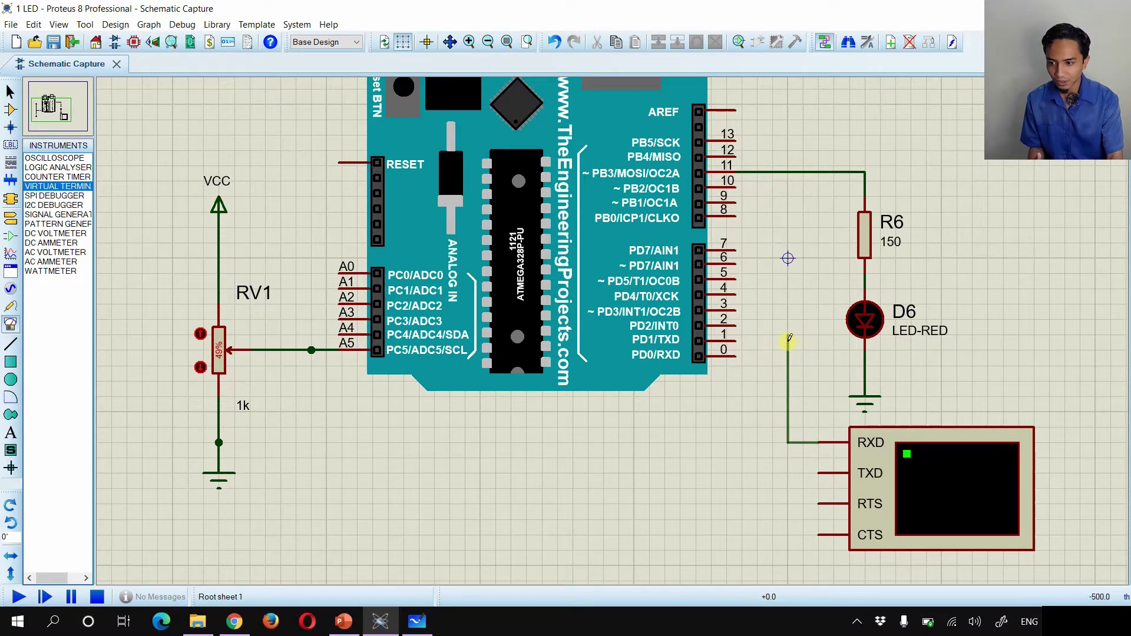
left_click(738, 340)
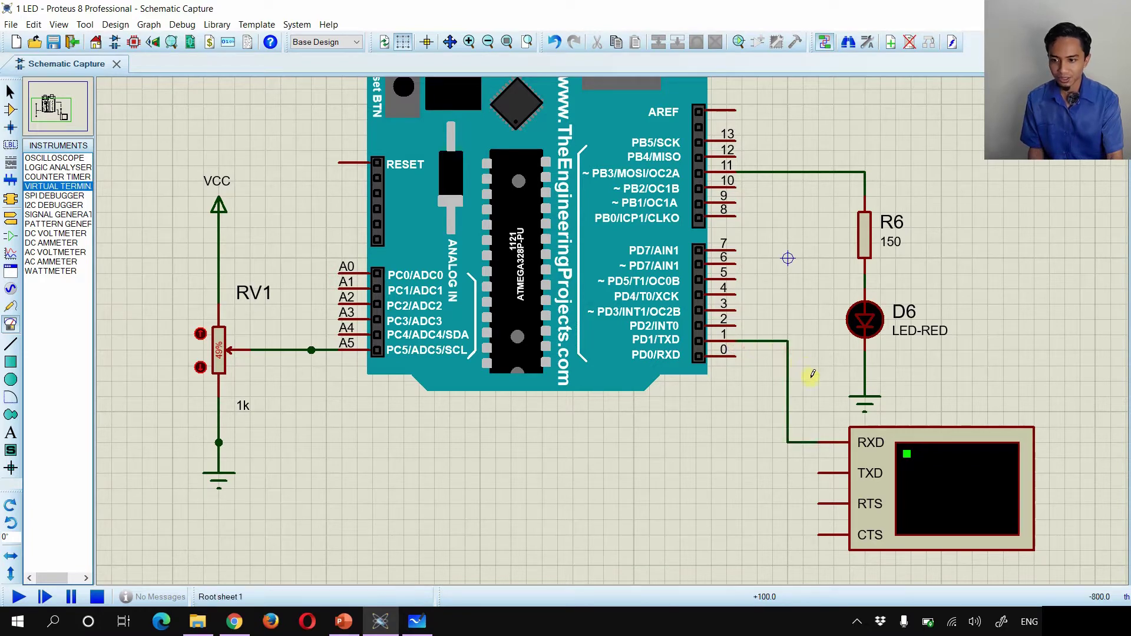
left_click(739, 354)
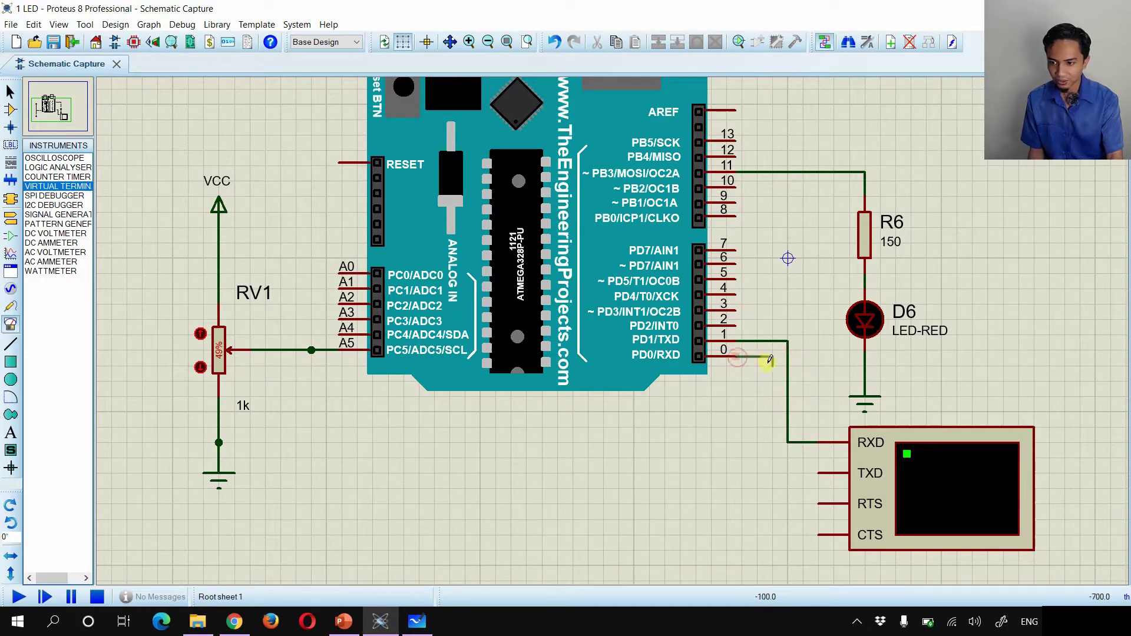
left_click(818, 473)
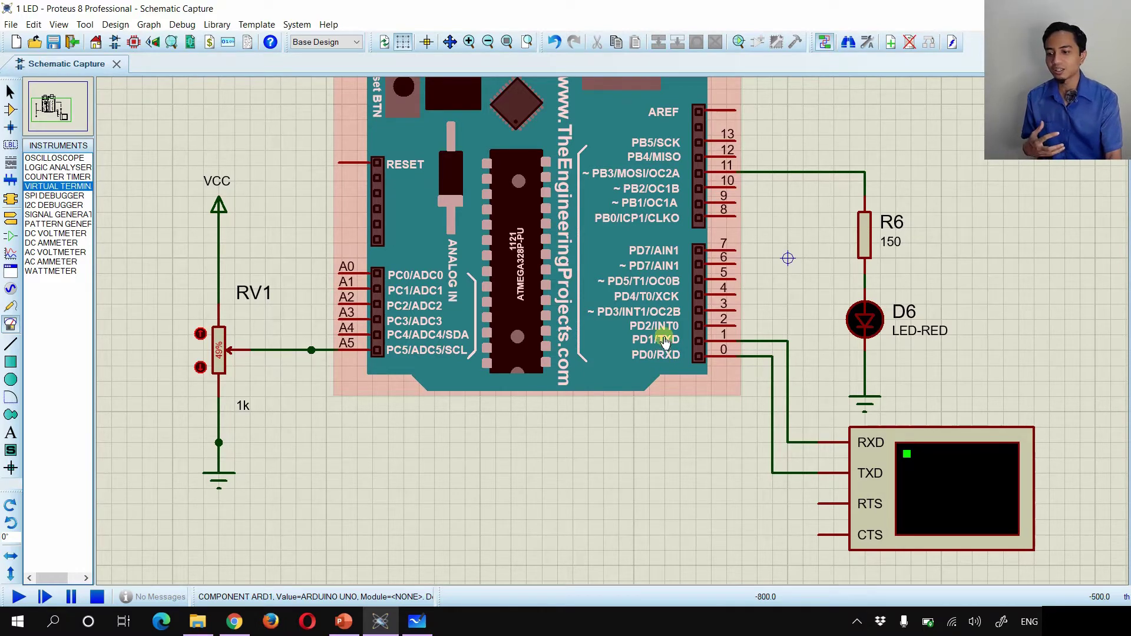
left_click(720, 339)
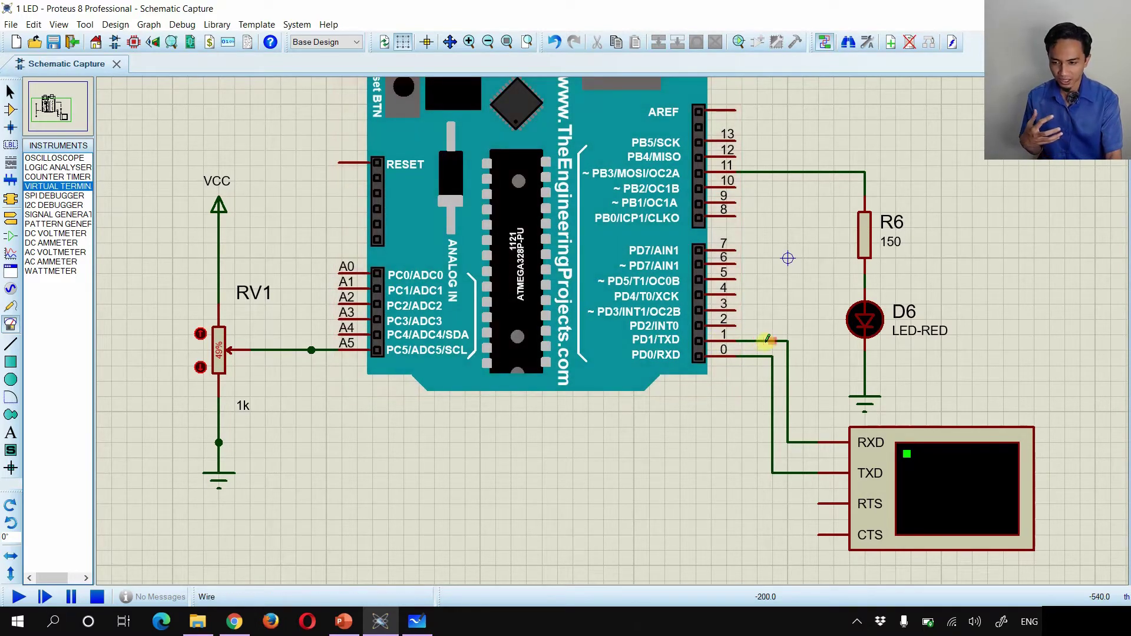
left_click(788, 344)
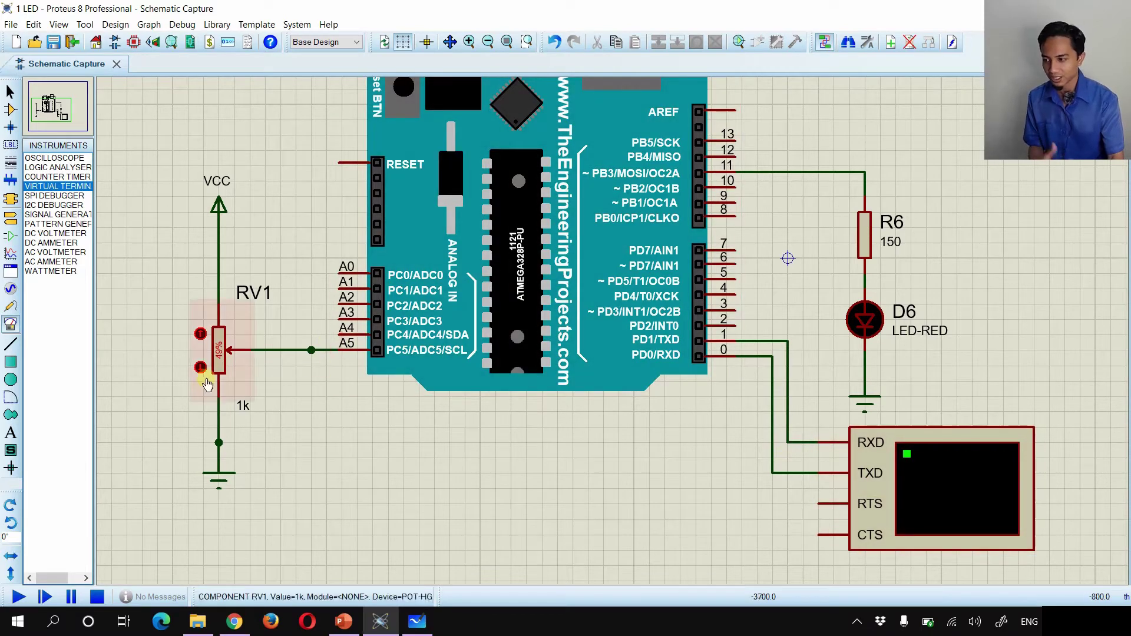
Place a DC voltmeter under the A5 wire and connect its negative lead to RV1's ground junction.
left_click(53, 235)
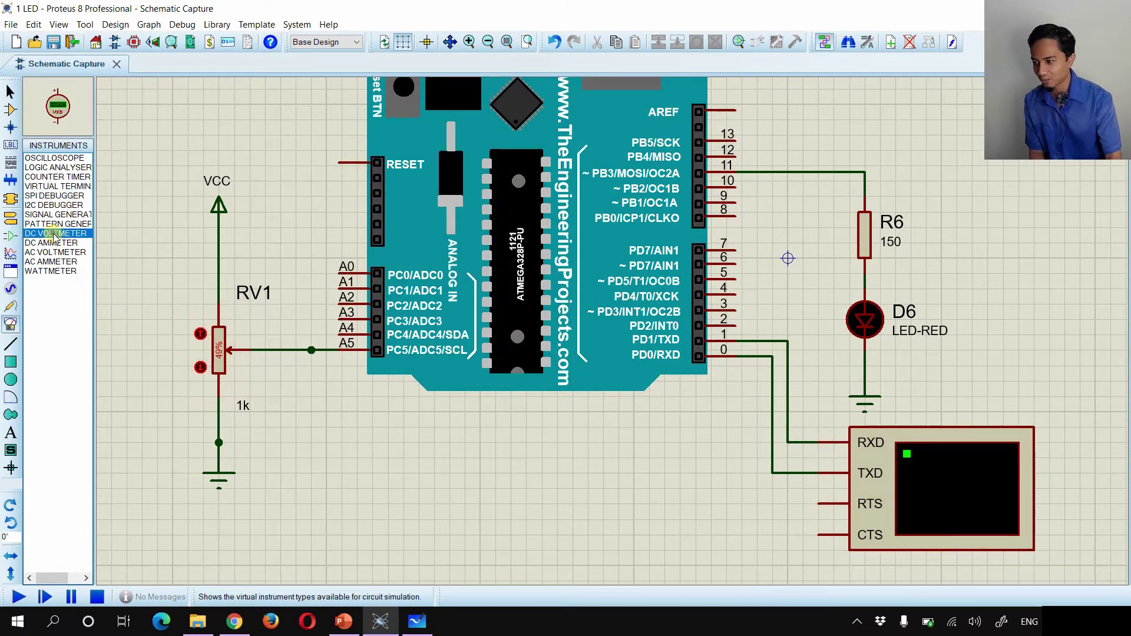
left_click(310, 406)
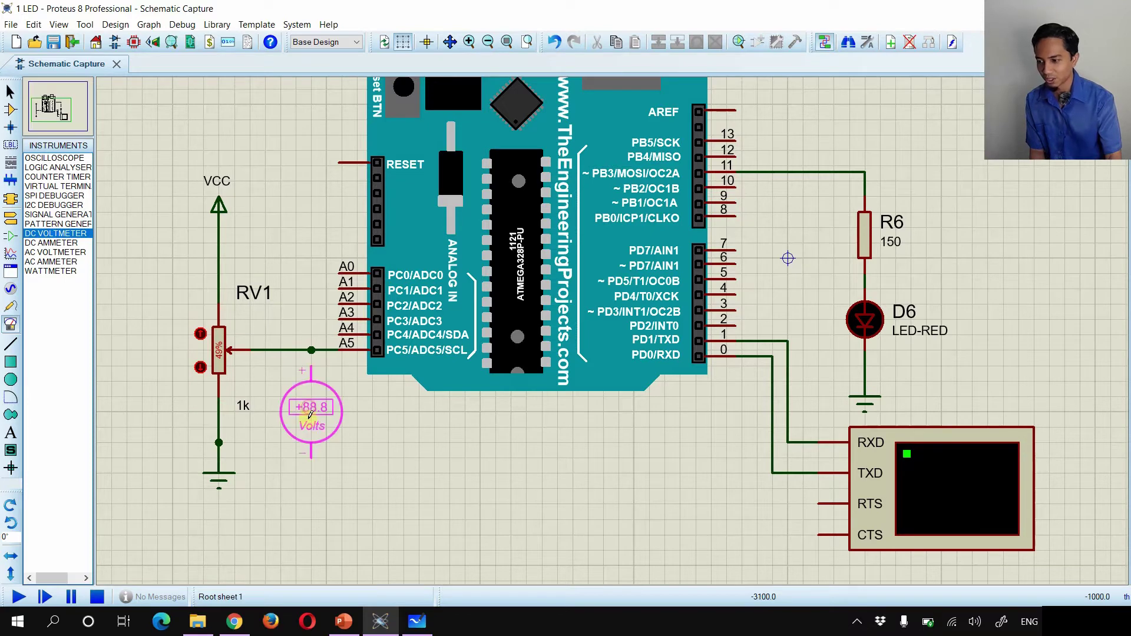
left_click(310, 411)
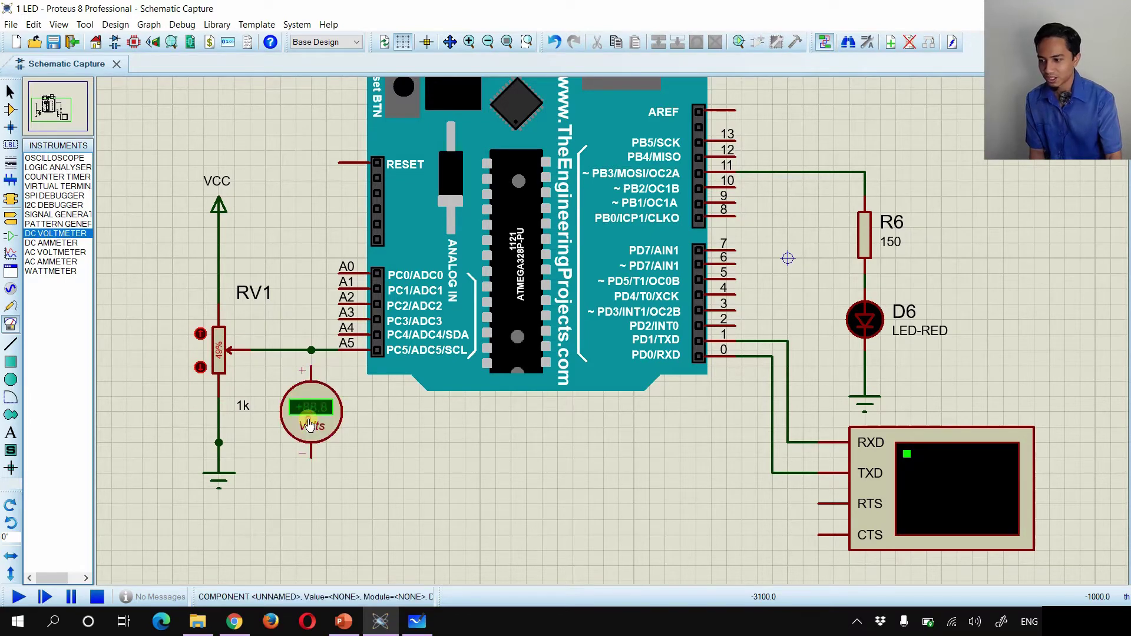
left_click(311, 456)
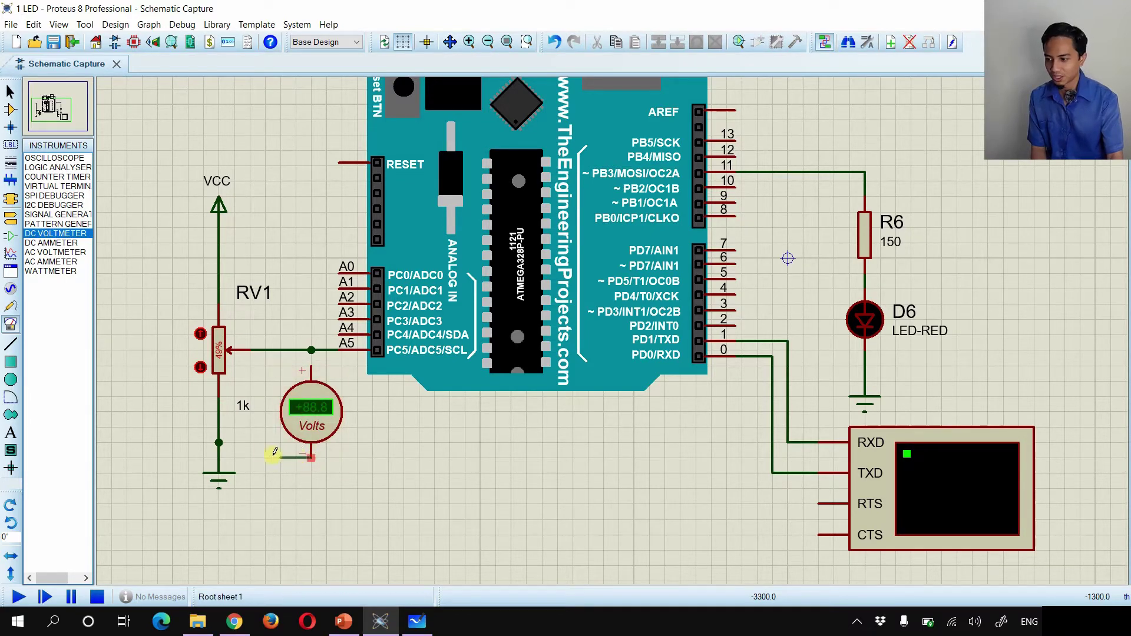
left_click(219, 442)
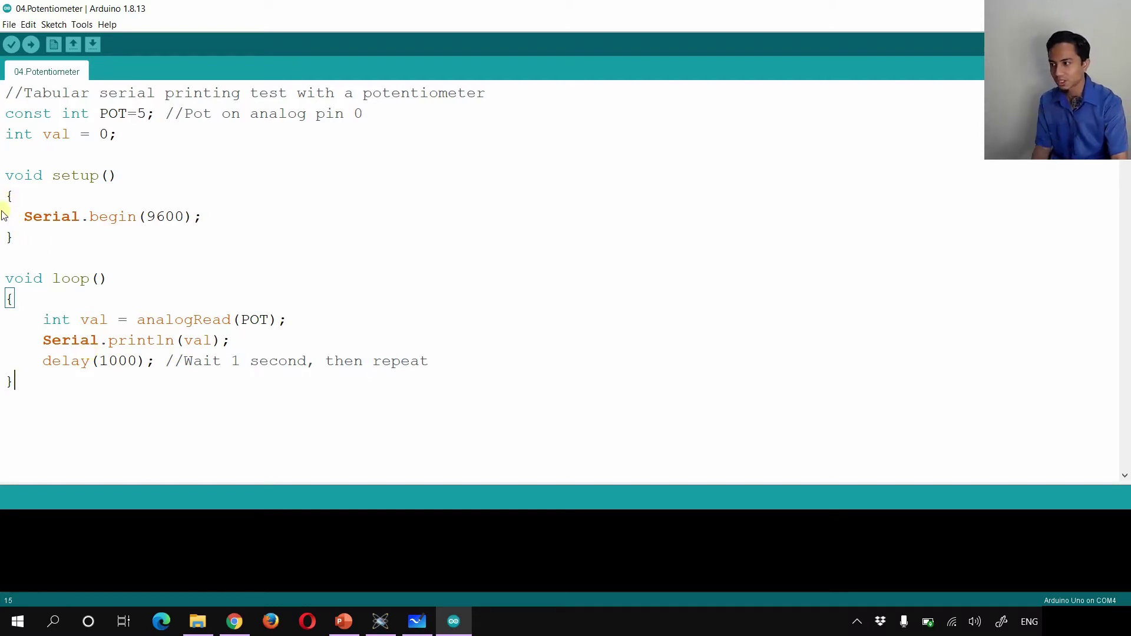
Export 04.Potentiometer with Sketch > Export compiled Binary until compiling is done.
left_click(52, 24)
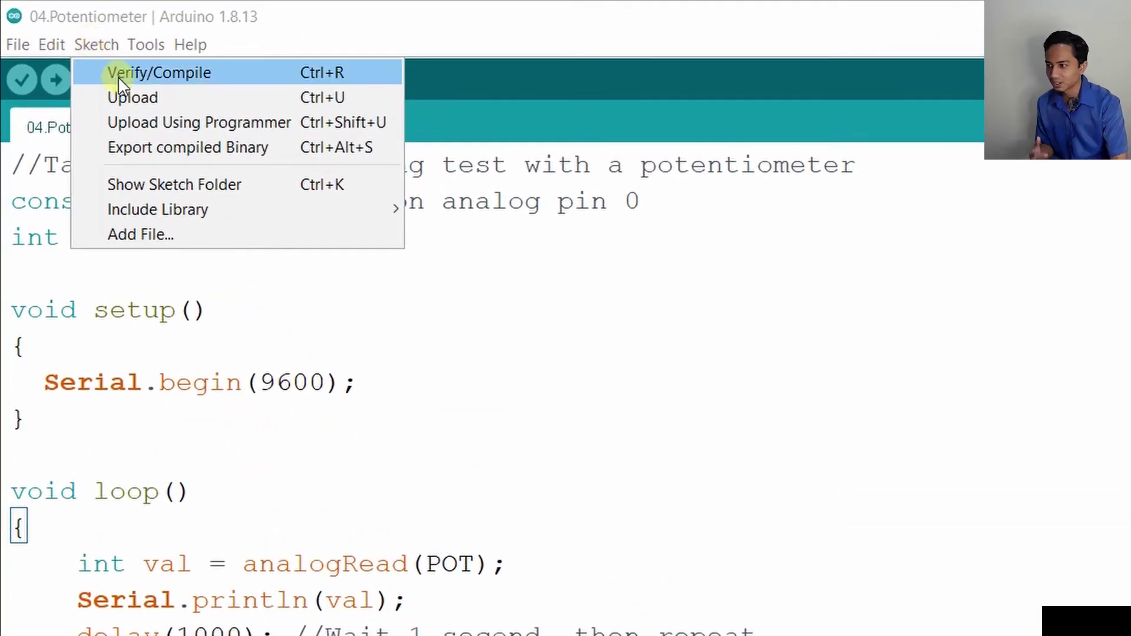
left_click(148, 155)
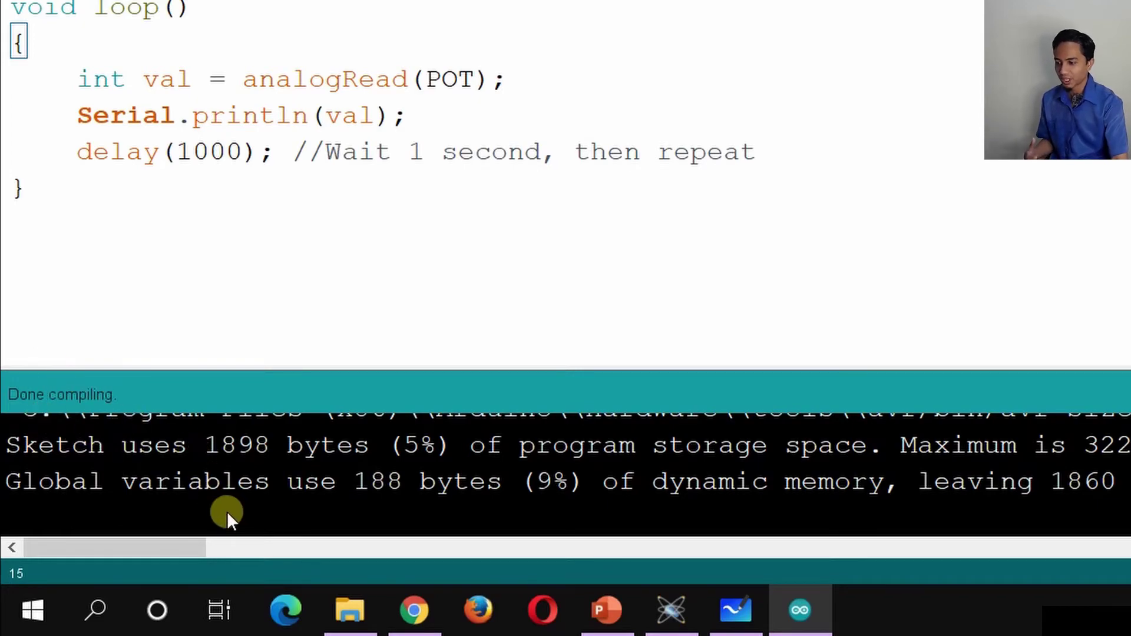
left_click(690, 624)
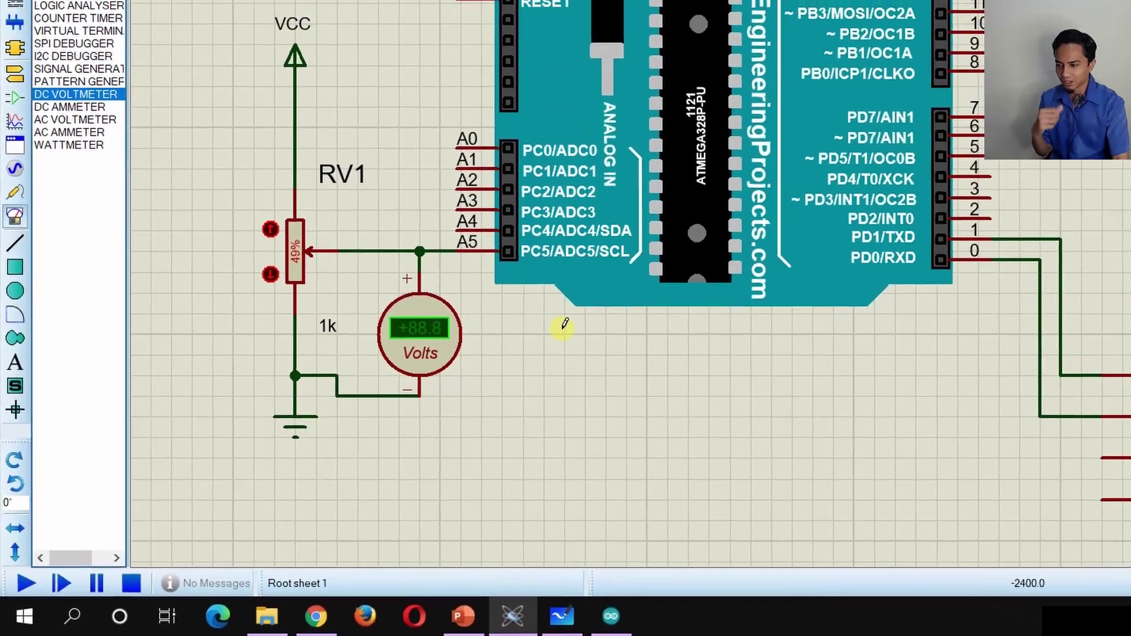
Set the Arduino Uno's Program File to 04.Potentiometer.ino.standard.hex and confirm it.
double_click(680, 129)
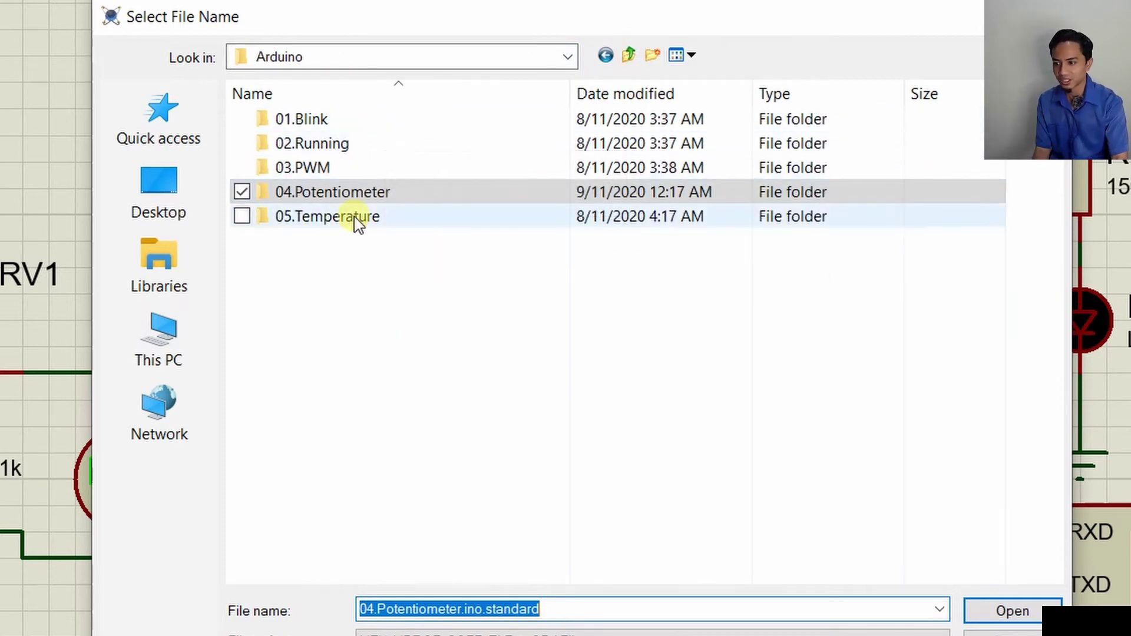
double_click(318, 195)
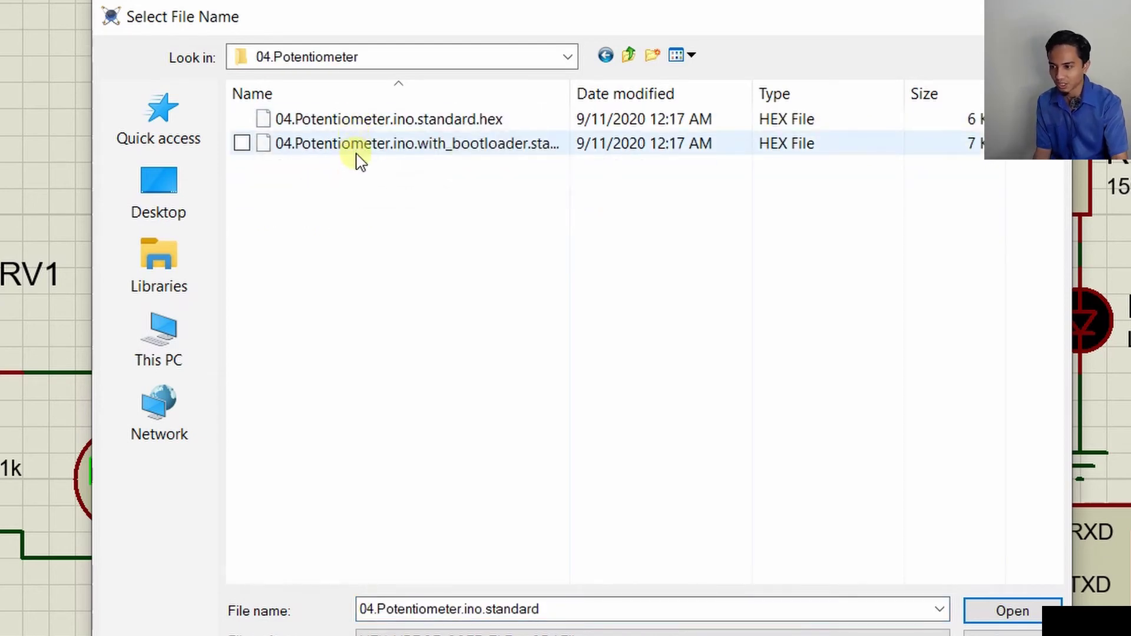
left_click(365, 124)
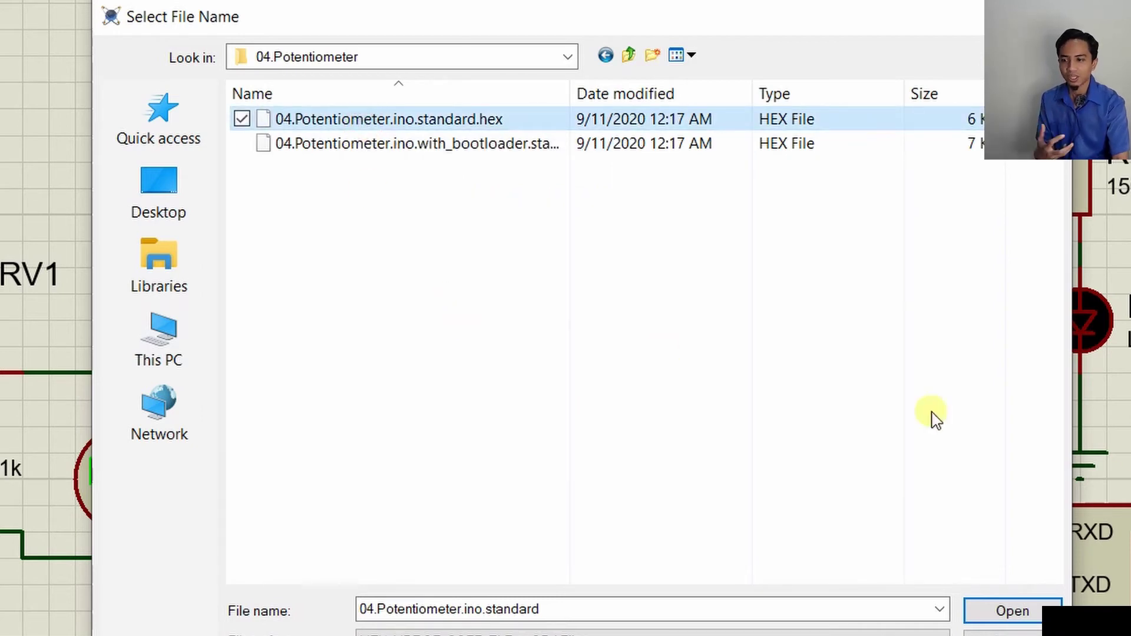
left_click(1037, 623)
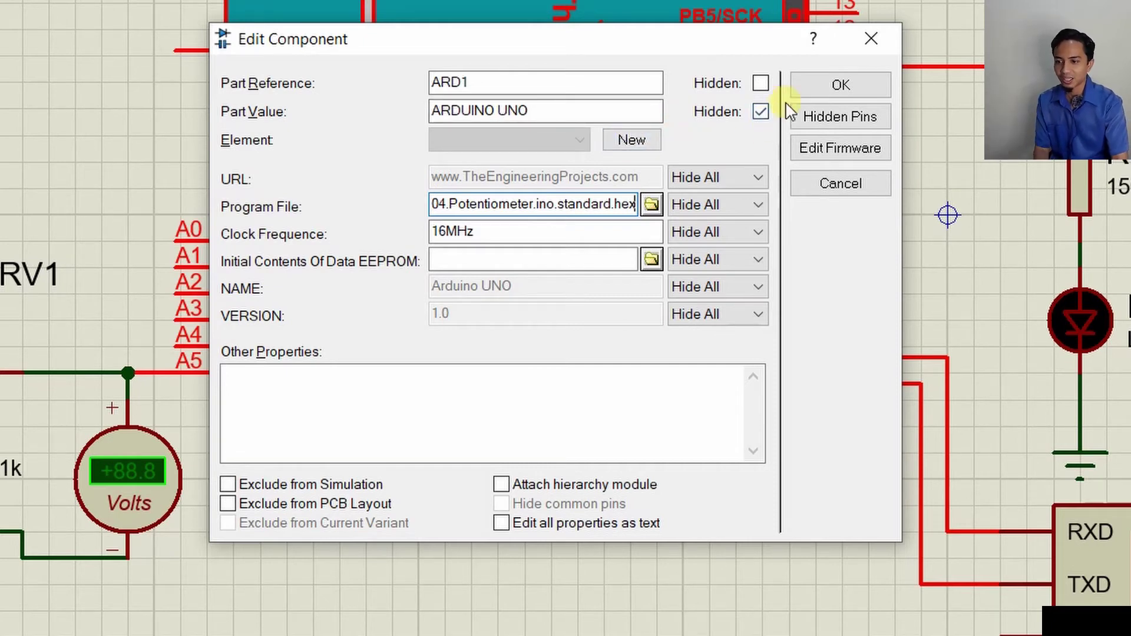
left_click(837, 86)
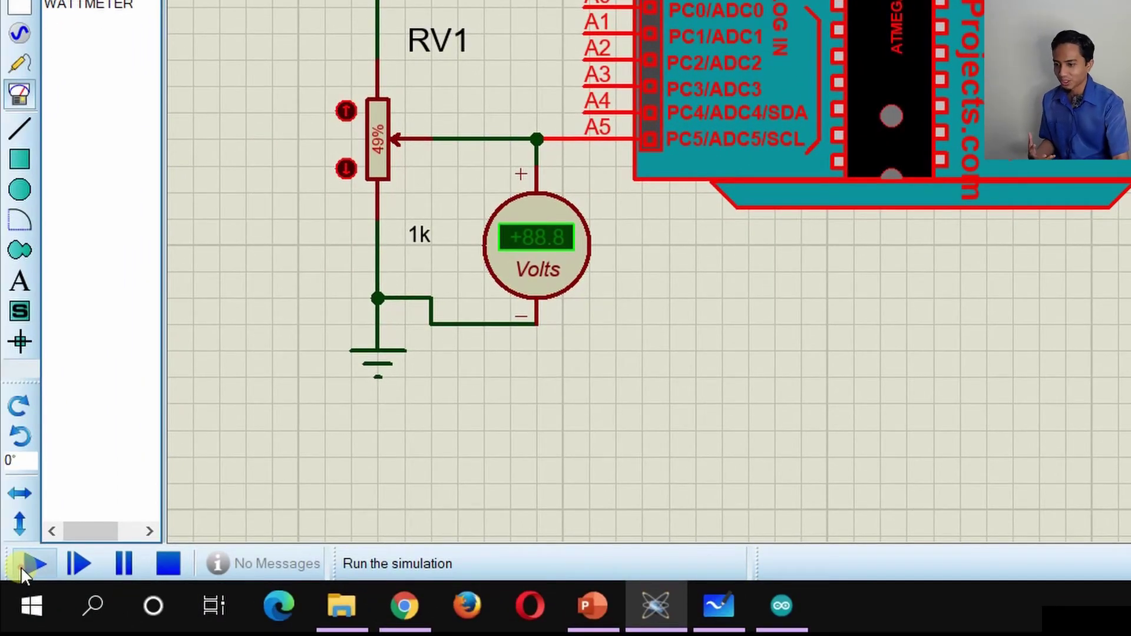
Run the simulation and sweep RV1 from 0% to 100%, giving 1023 and +5.00 V.
left_click(23, 565)
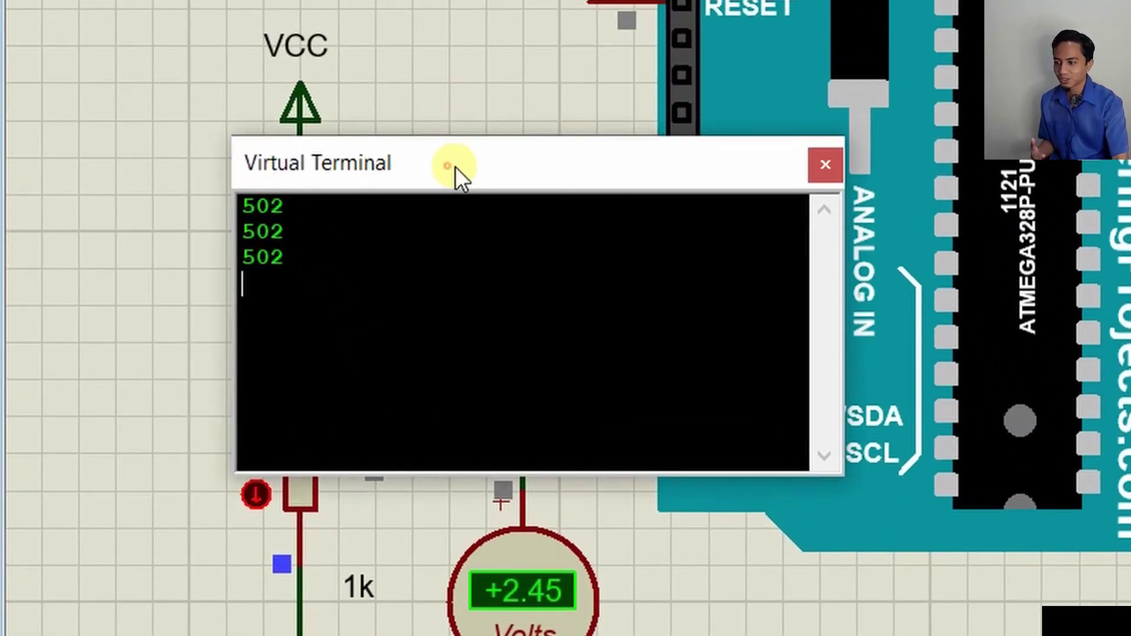
left_click_drag(457, 177, 1130, 486)
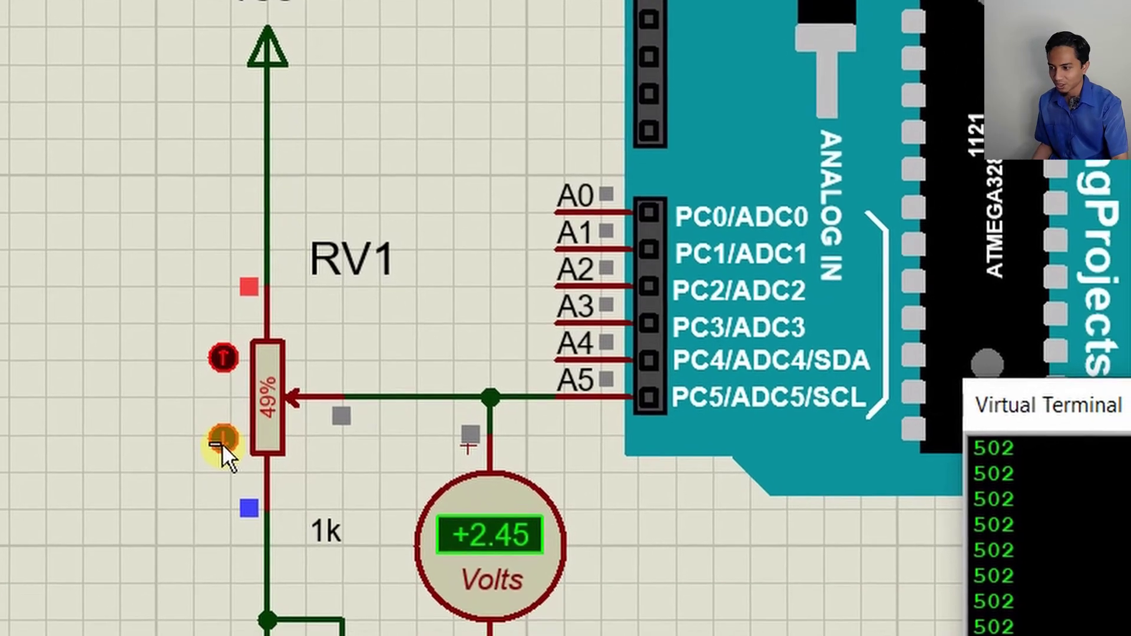
left_click(256, 496)
left_click(191, 382)
left_click(190, 381)
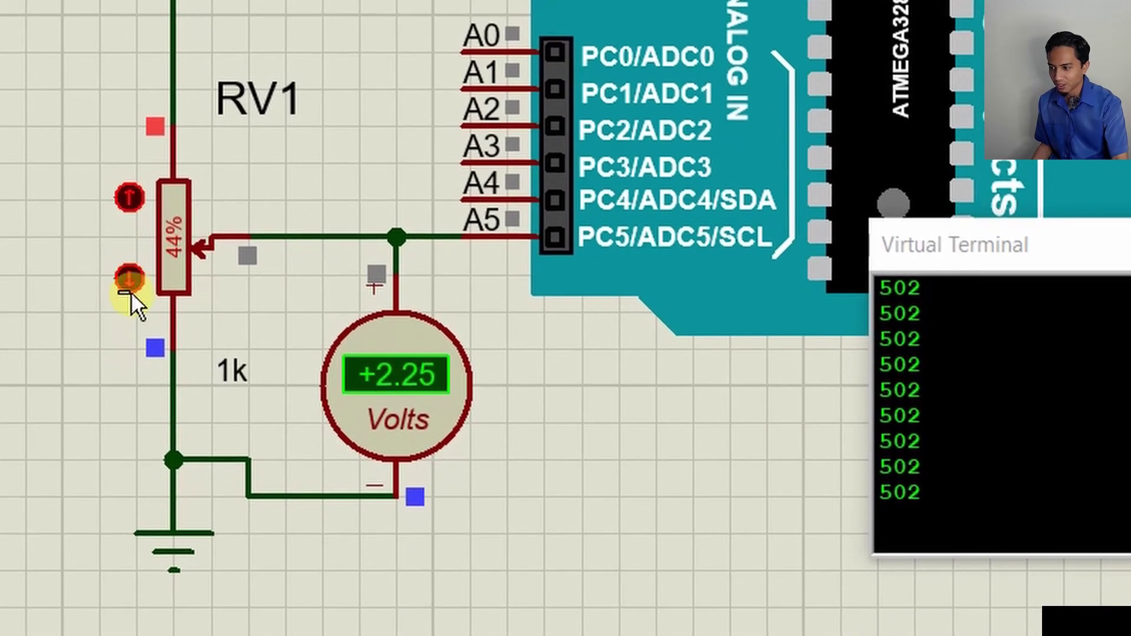
left_click_drag(137, 308, 169, 470)
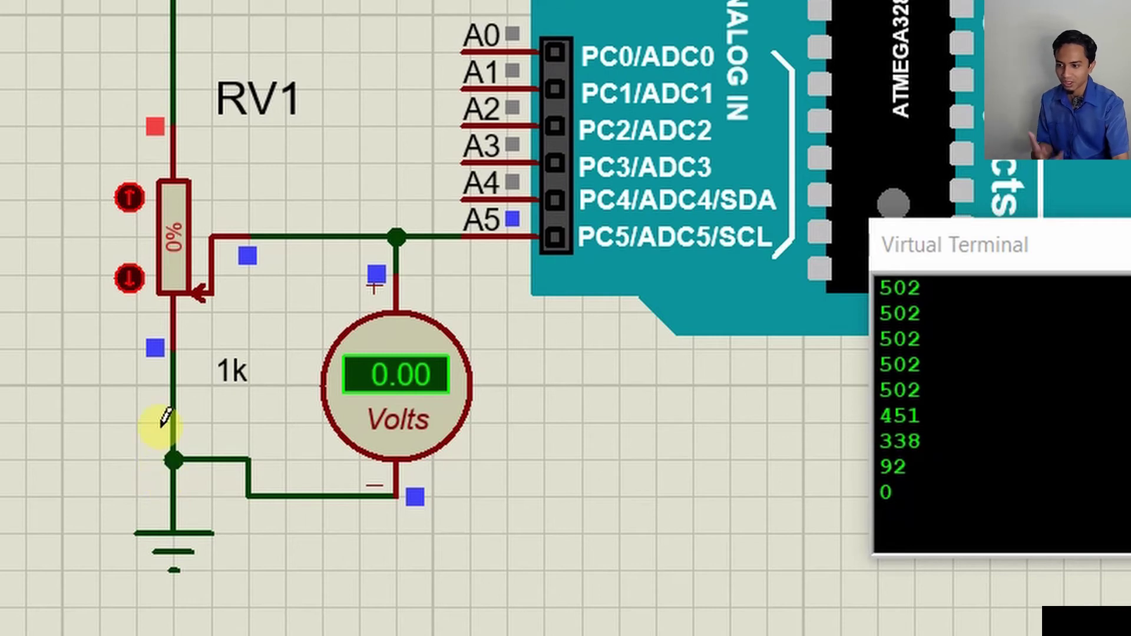
left_click(132, 199)
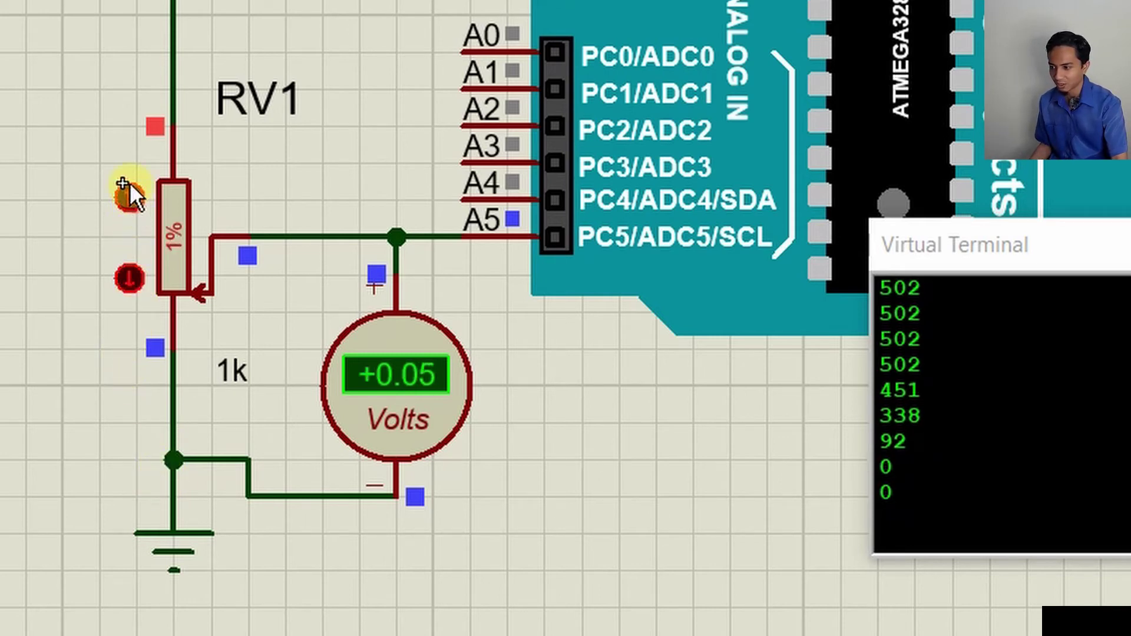
left_click_drag(130, 190, 132, 36)
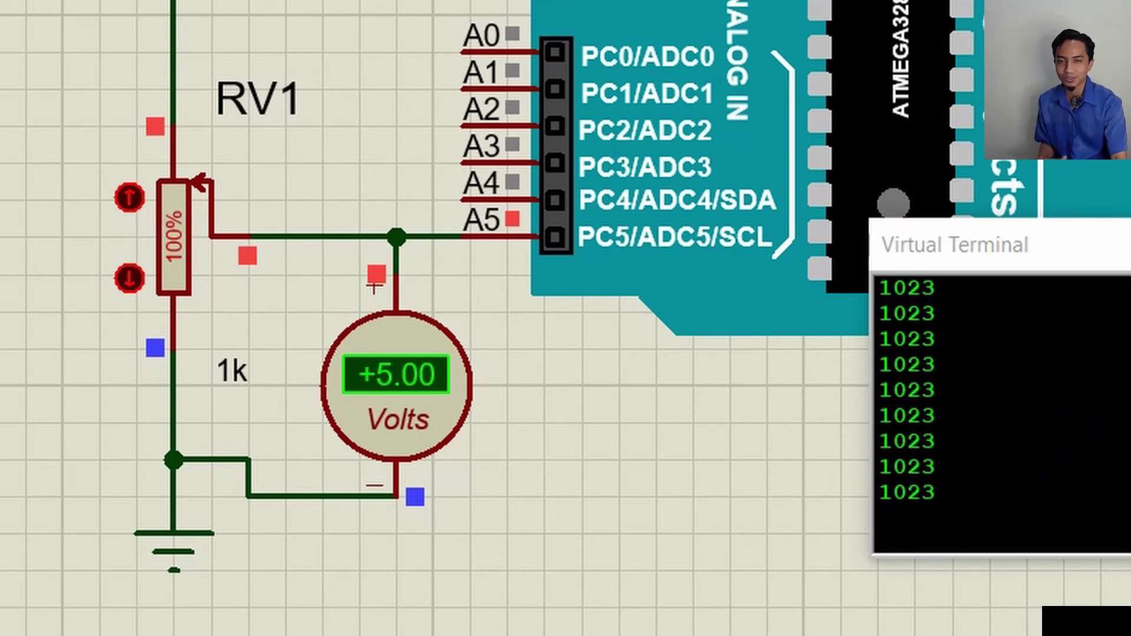
Turn RV1 down to 98% so the voltmeter reads +4.90 V.
left_click_drag(1061, 245, 828, 417)
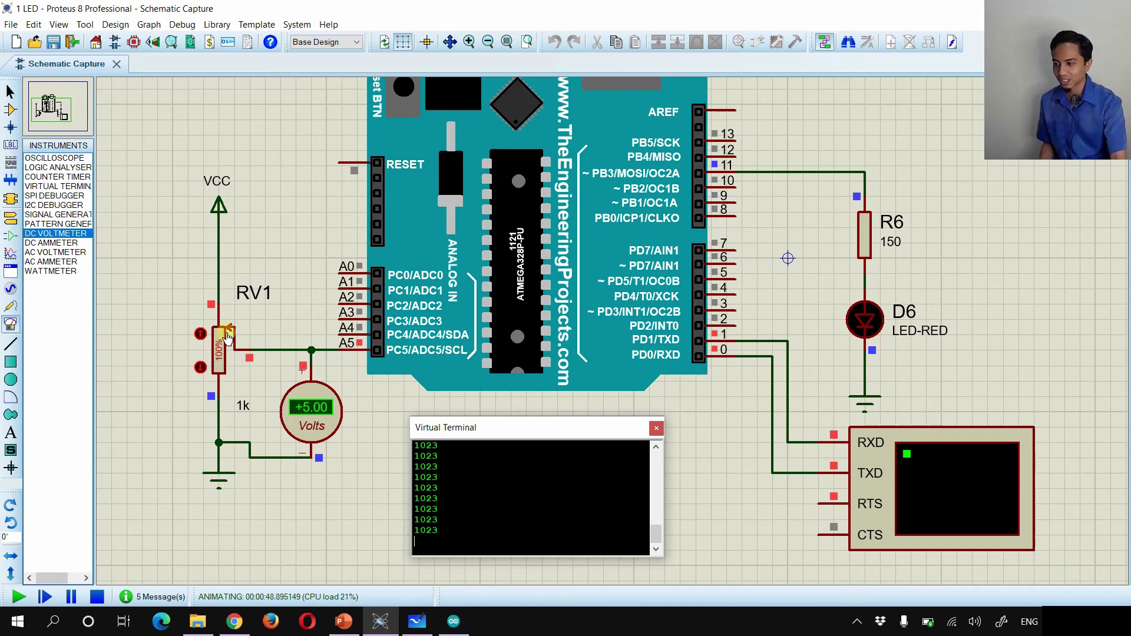
left_click(201, 369)
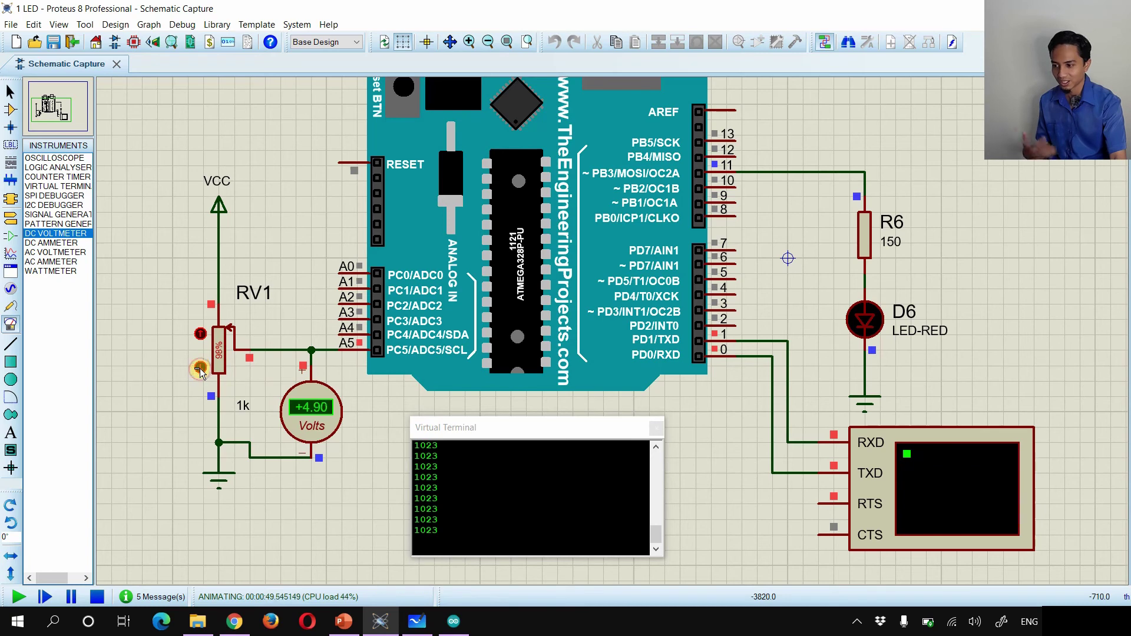